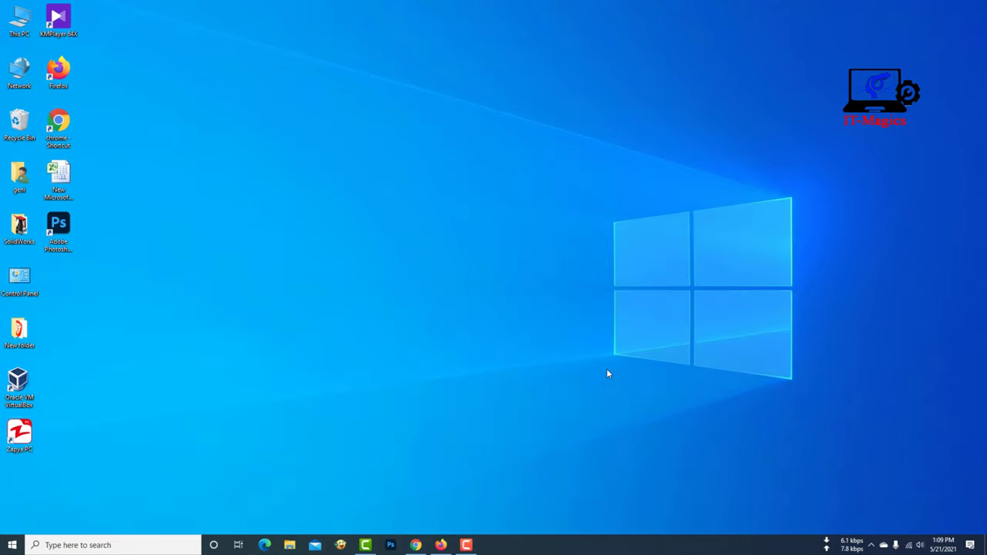
- Capture a desktop region with Lightshot and save it as PNG named Screenshot_29
left_click(871, 544)
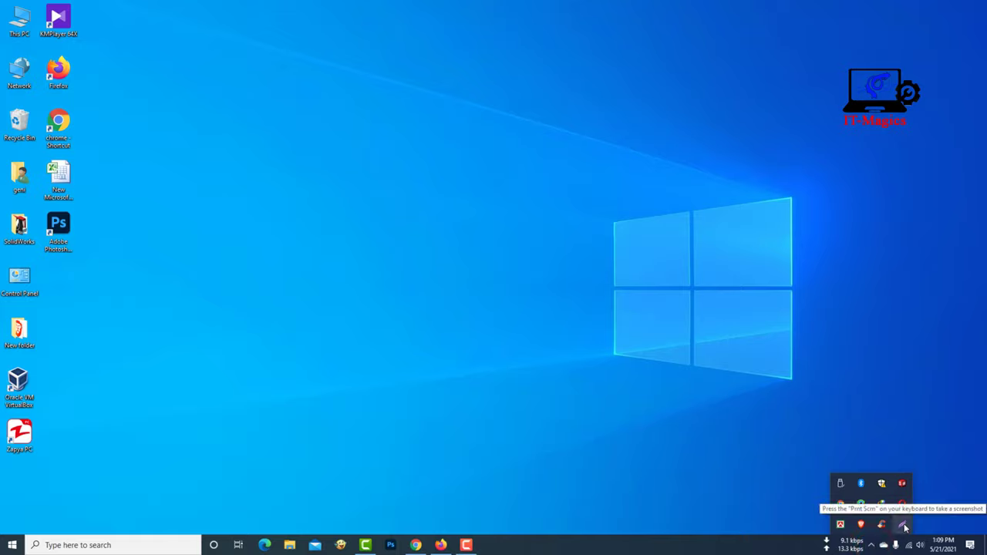
left_click(904, 525)
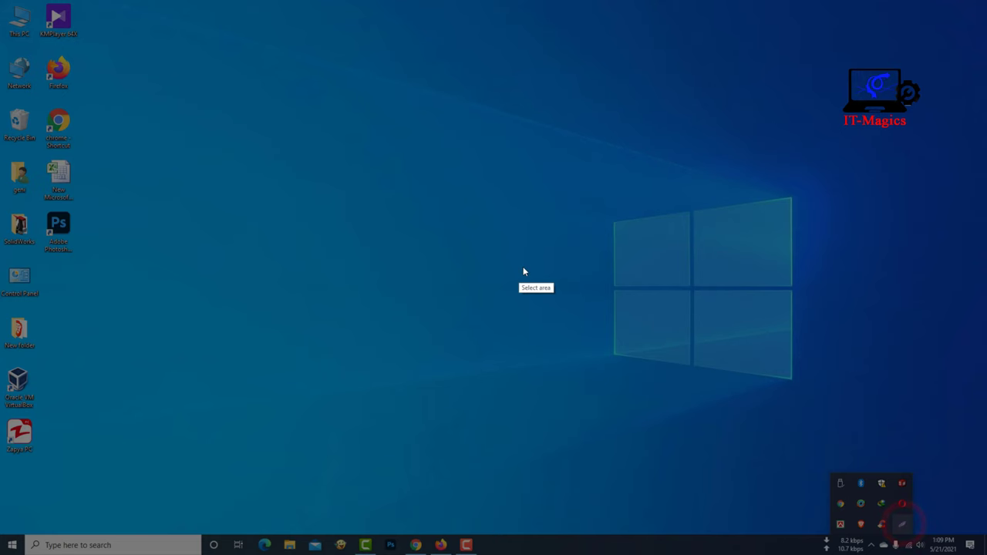
left_click_drag(213, 143, 601, 362)
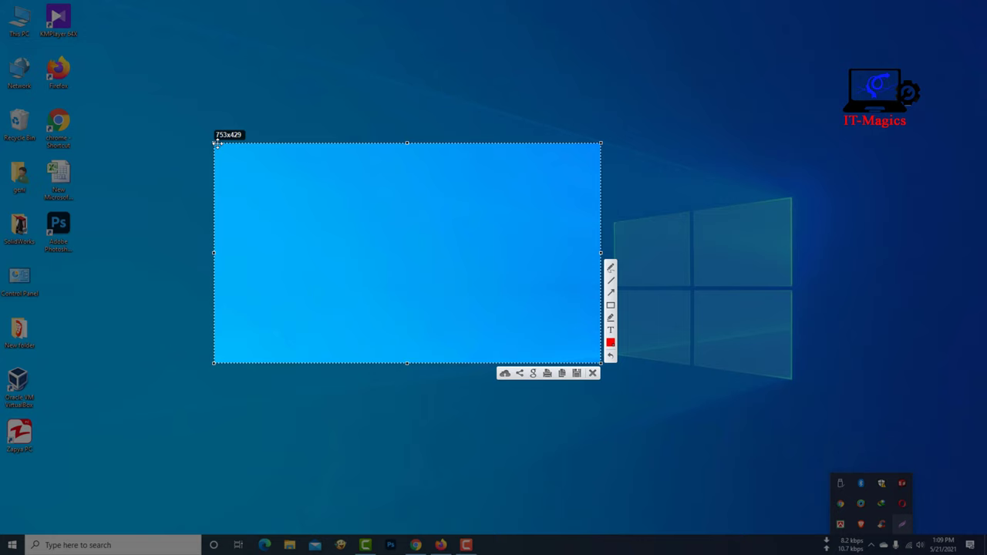
left_click_drag(215, 144, 0, 0)
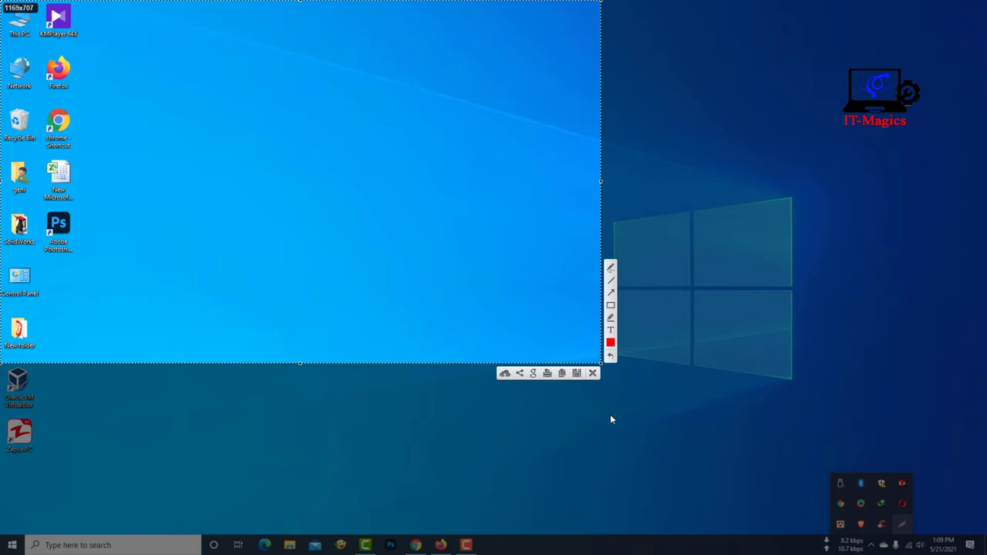
mouse_move(600, 362)
left_mouse_down()
mouse_move(986, 554)
mouse_move(593, 317)
left_mouse_up()
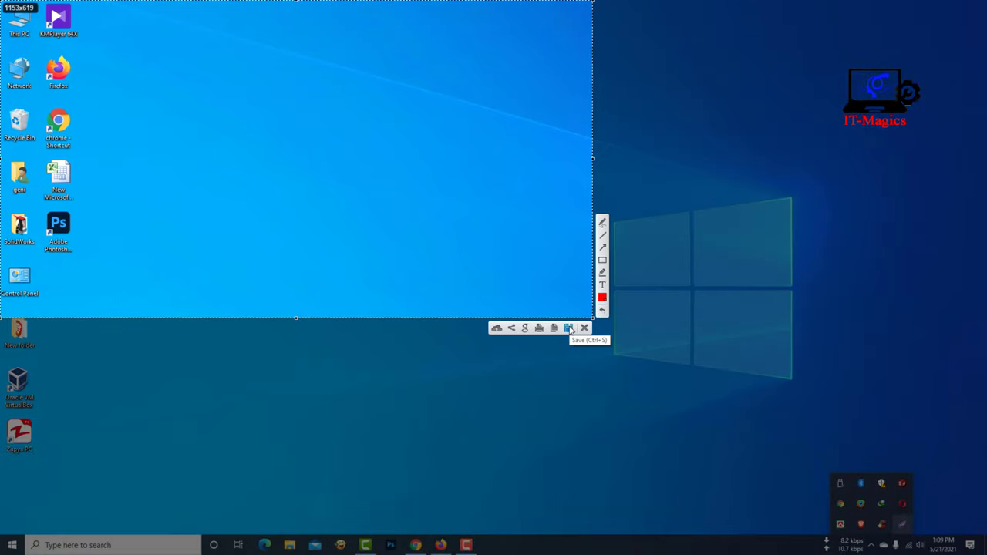
left_click(569, 328)
left_click(161, 190)
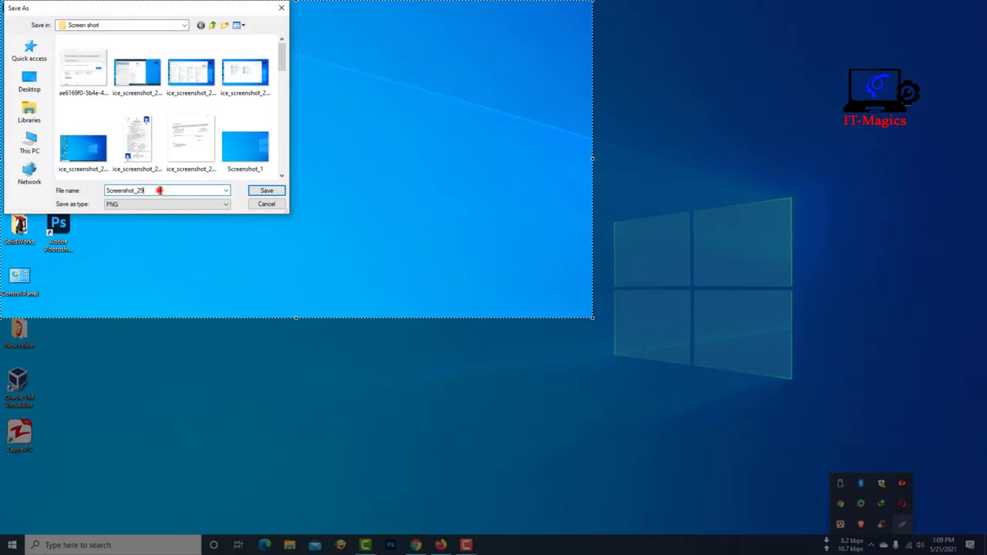
left_click(265, 191)
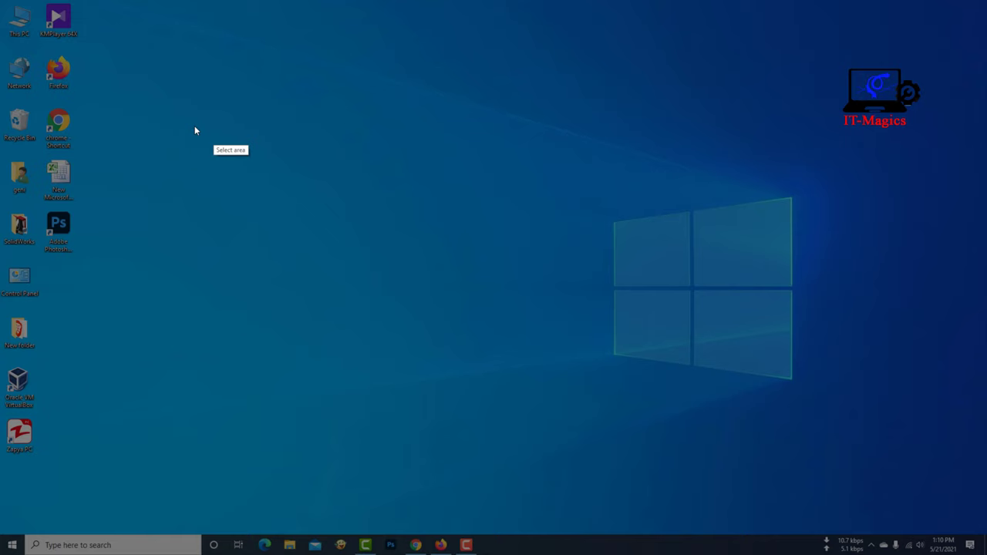
- Capture the left strip of the desktop and save it as Screenshot_30
left_click_drag(2, 2, 189, 461)
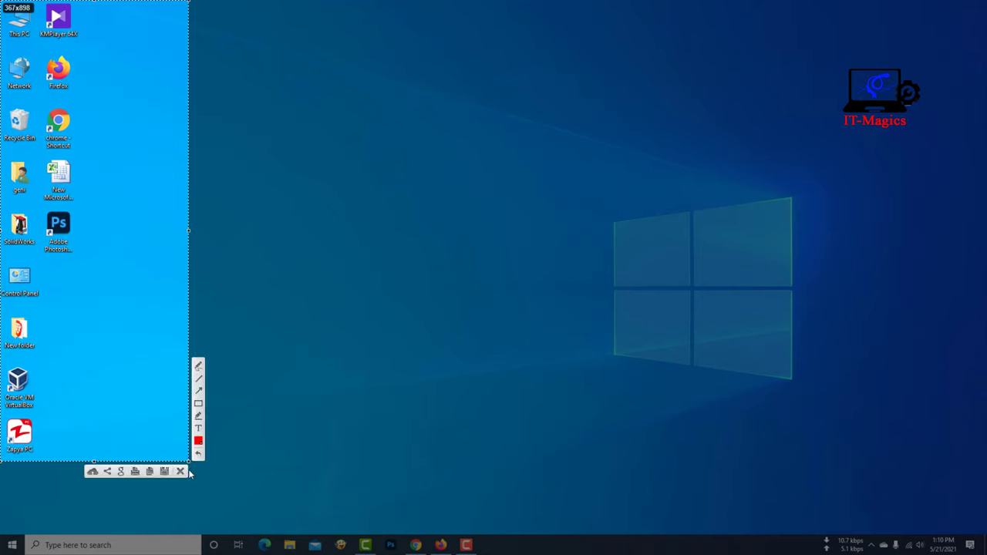
left_click(165, 472)
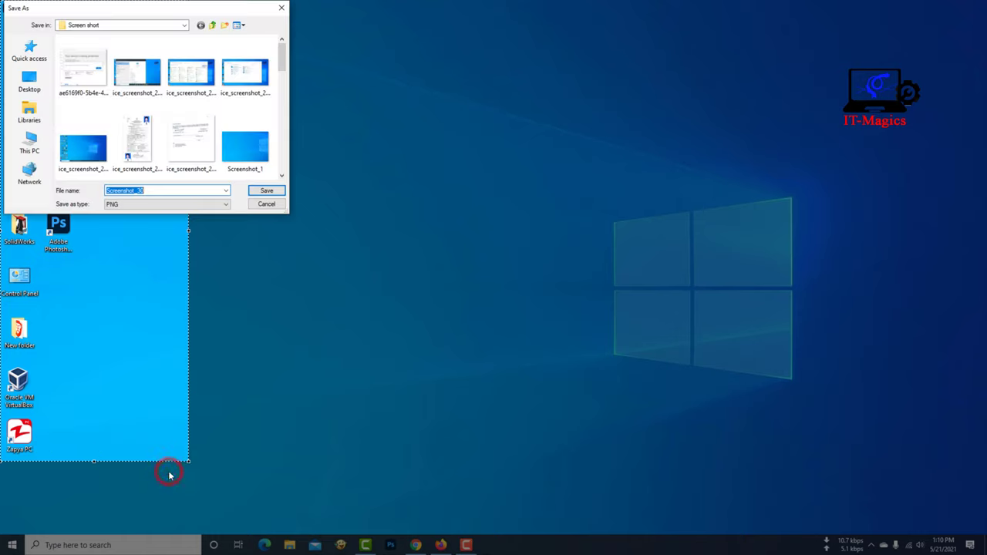
left_click(262, 190)
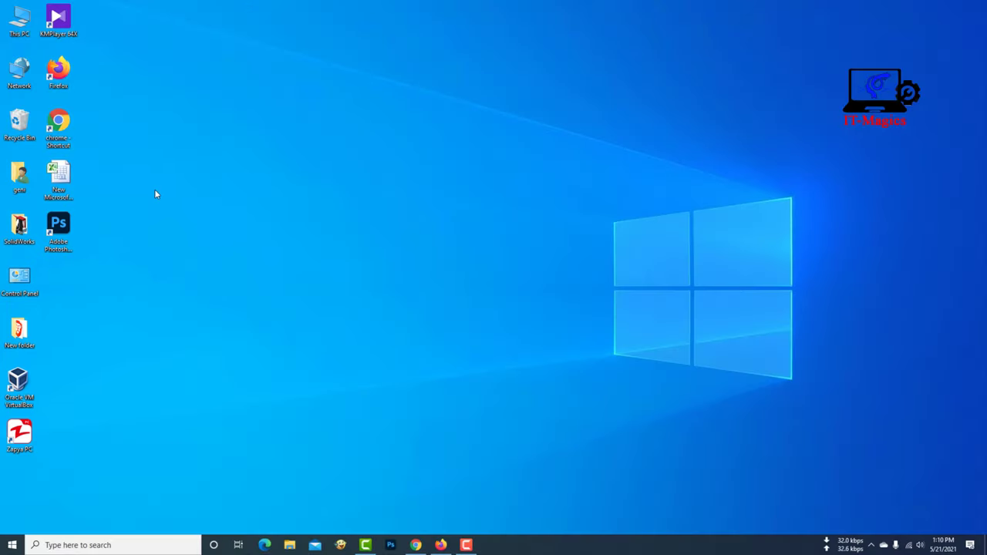
- Capture most of the screen and draw a red freehand loop plus two red pen strokes
key("Print")
left_click_drag(0, 0, 713, 395)
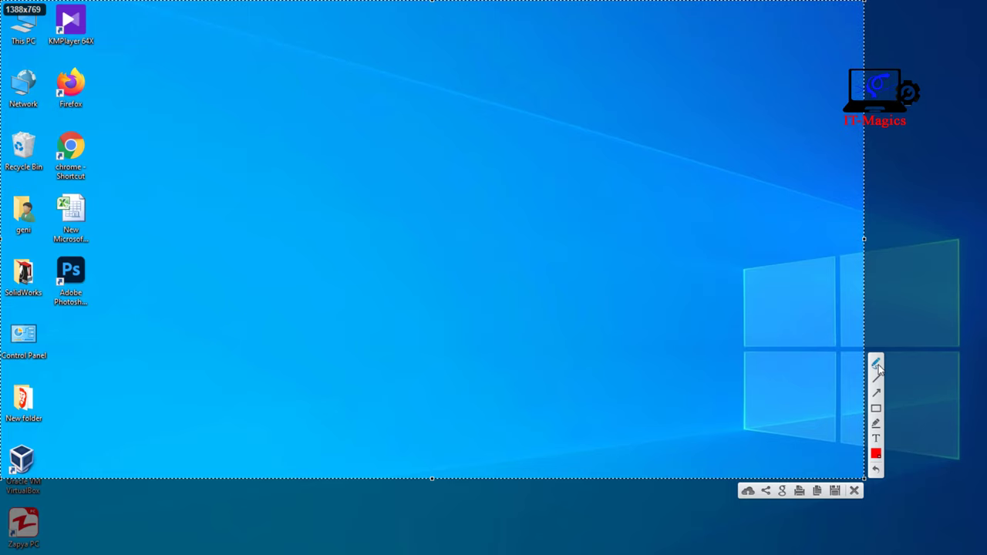
left_click(878, 366)
left_click_drag(475, 202, 382, 265)
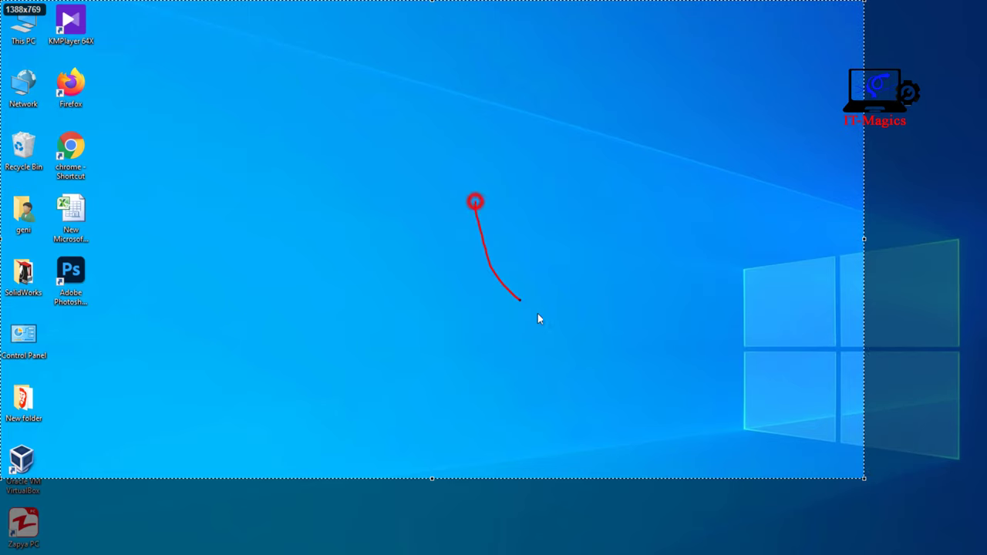
left_click_drag(262, 327, 458, 316)
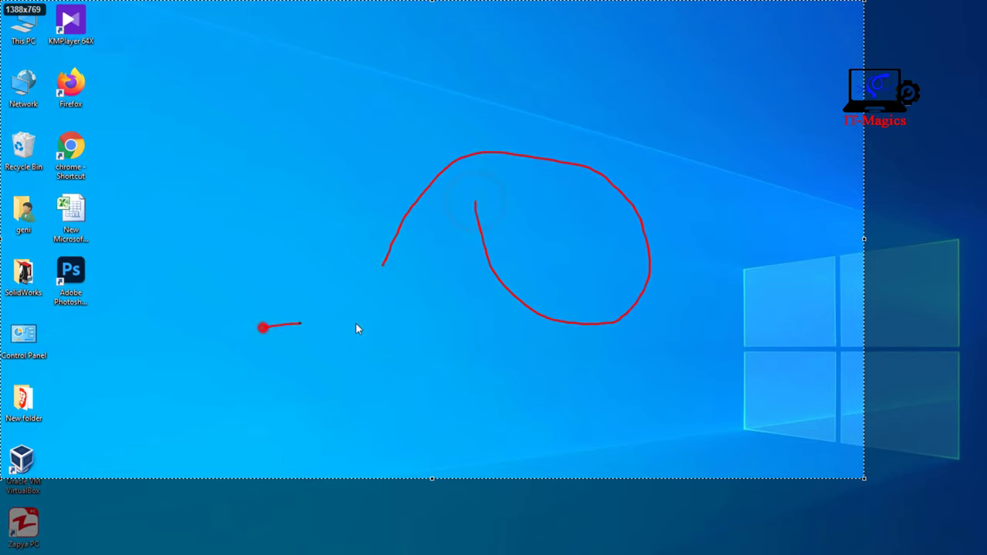
left_click_drag(668, 252, 606, 380)
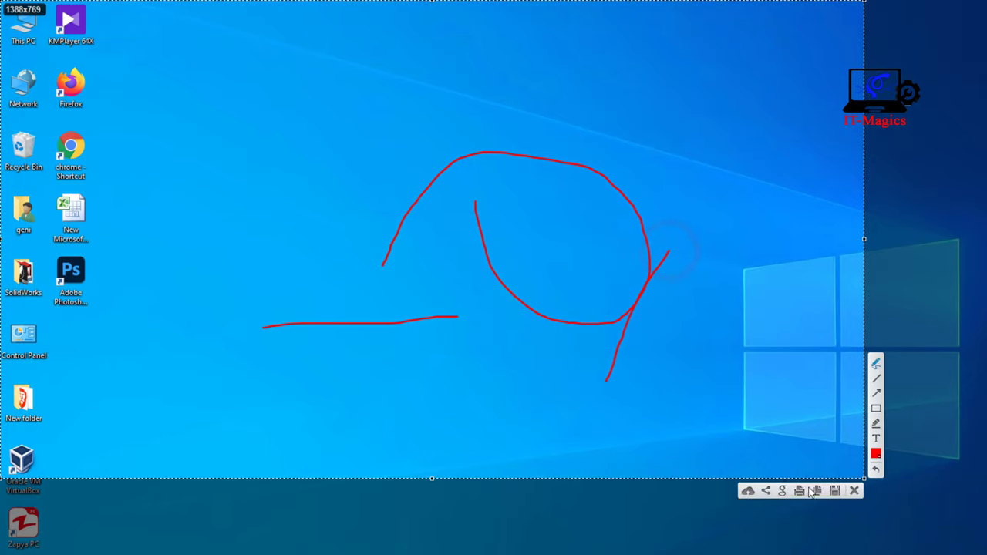
- Draw a vertical and a diagonal straight red line on the left side
left_click(876, 378)
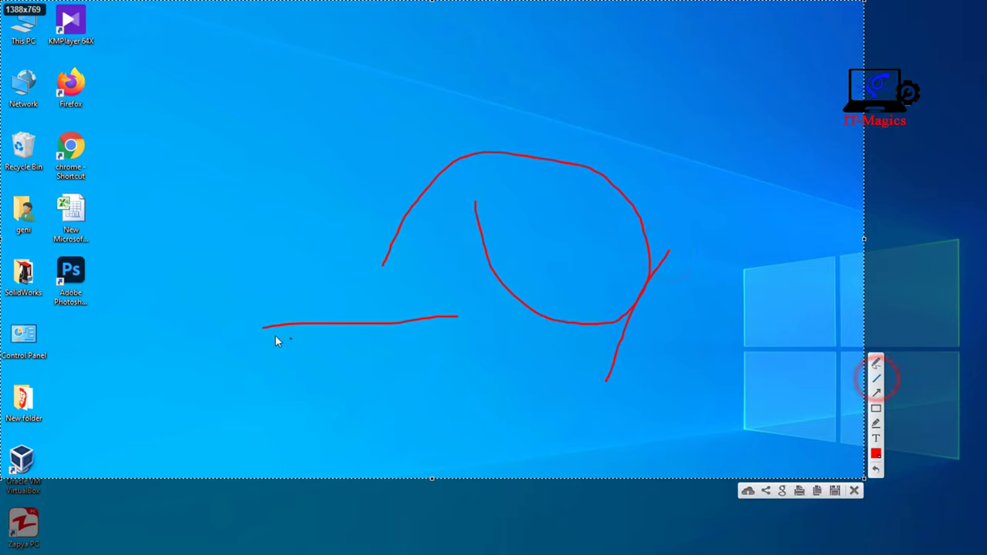
left_click_drag(124, 38, 119, 433)
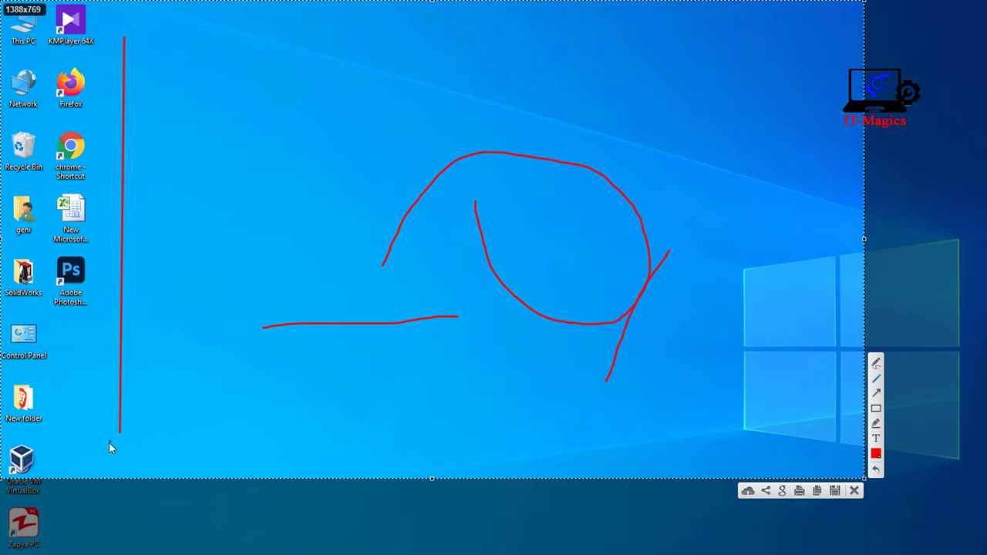
mouse_move(7, 437)
left_mouse_down()
mouse_move(170, 352)
mouse_move(259, 291)
left_mouse_up()
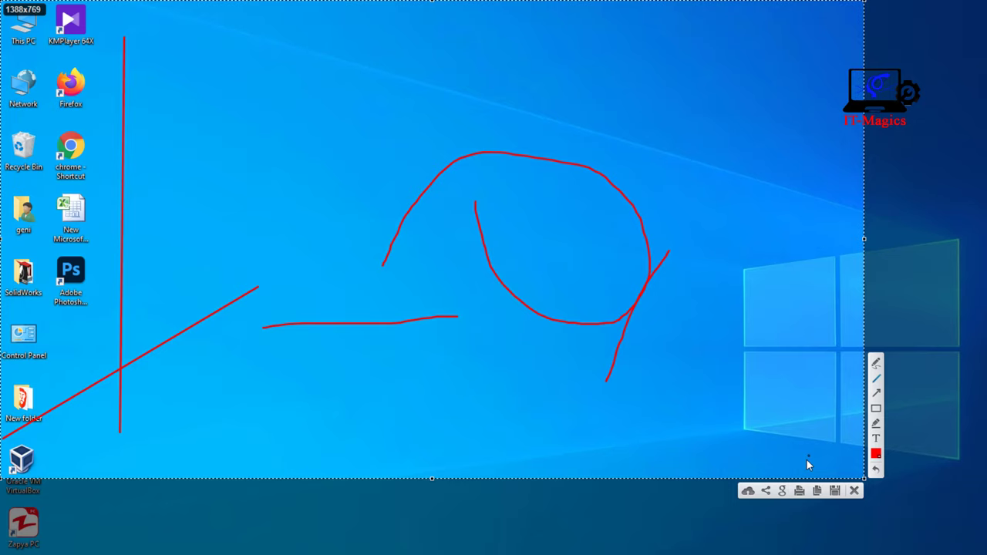
- Add a red rectangle top-left, highlight the loop, and circle the Chrome icon with the marker
left_click(876, 409)
mouse_move(150, 81)
left_mouse_down()
mouse_move(340, 209)
mouse_move(401, 230)
left_mouse_up()
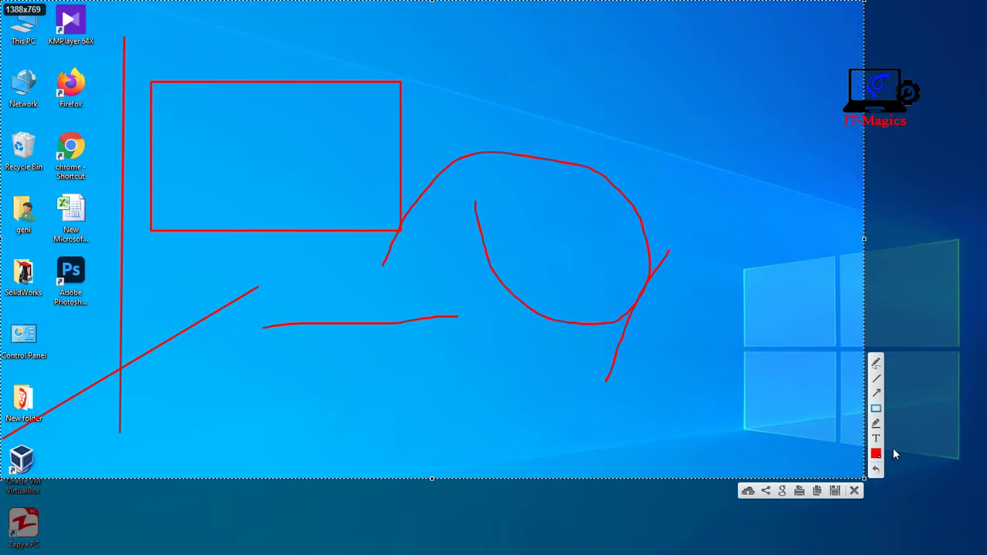
left_click(878, 425)
mouse_move(545, 314)
left_mouse_down()
mouse_move(590, 334)
mouse_move(672, 251)
left_mouse_up()
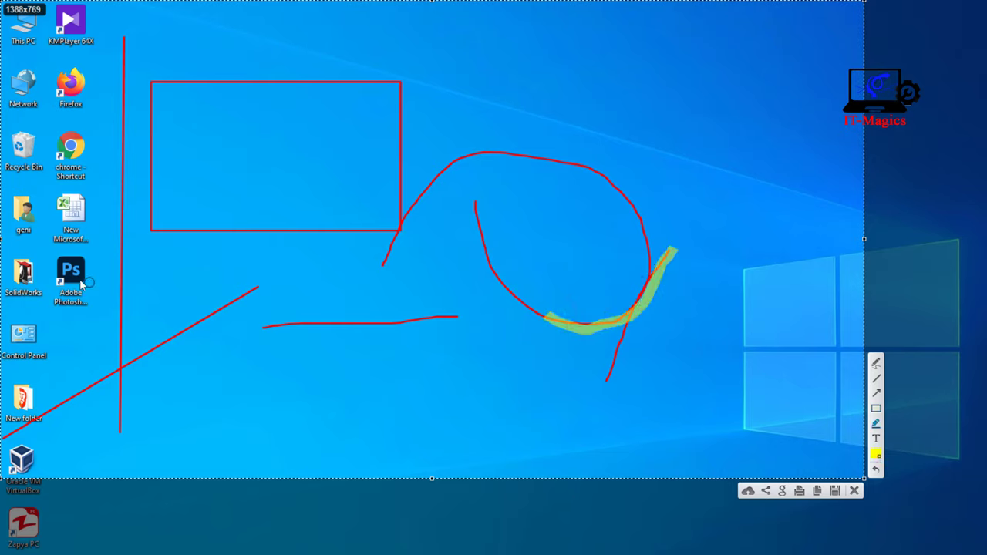
left_click_drag(77, 132, 63, 119)
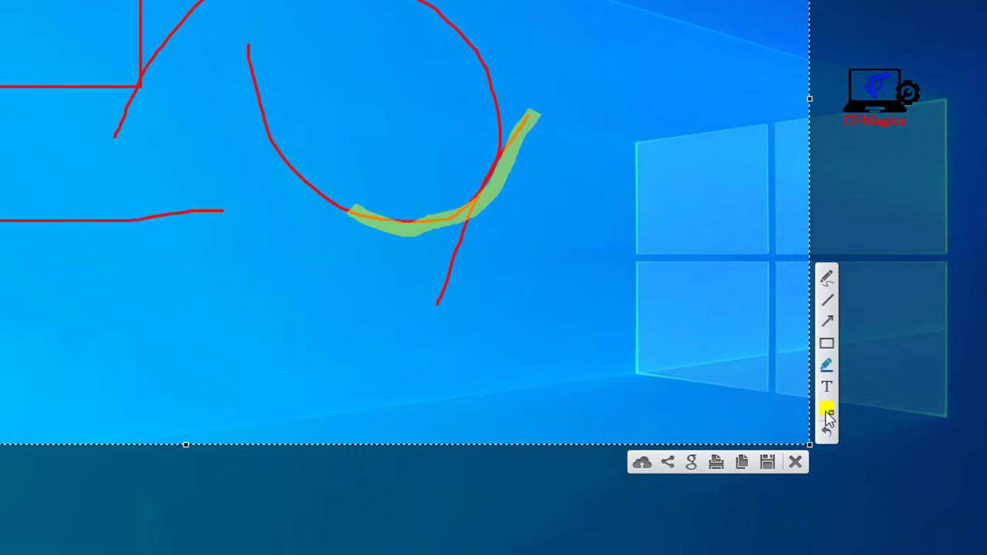
- Add the red text 'test!' below the left end of the horizontal stroke
left_click(828, 387)
left_click(207, 270)
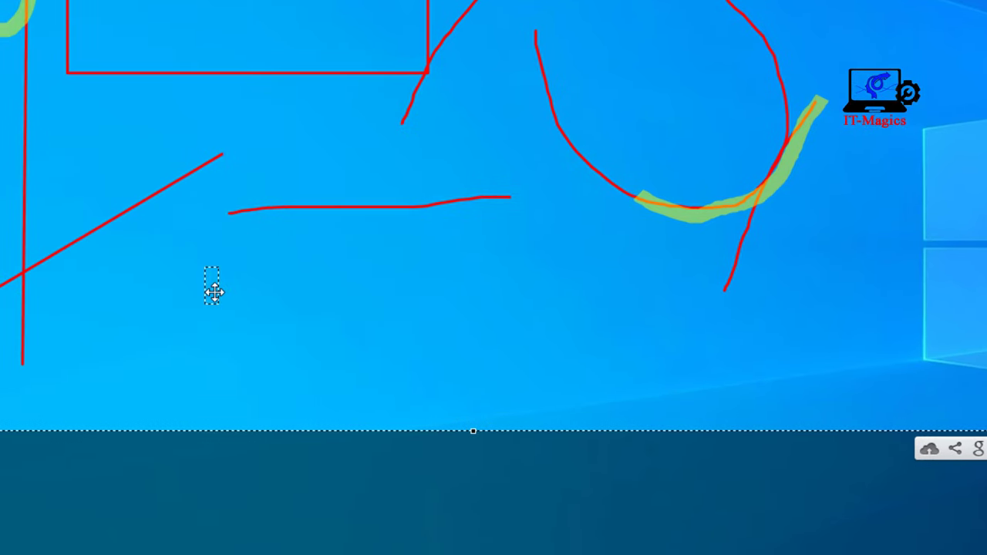
type("test")
type("!")
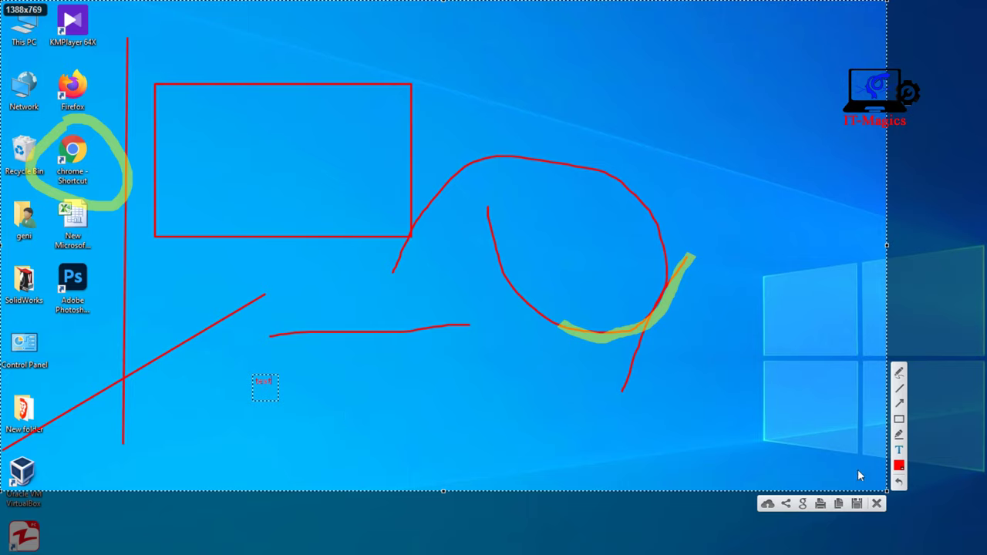
- Undo the text, highlights, rectangle, lines and loop until the capture is clean
left_click(897, 483)
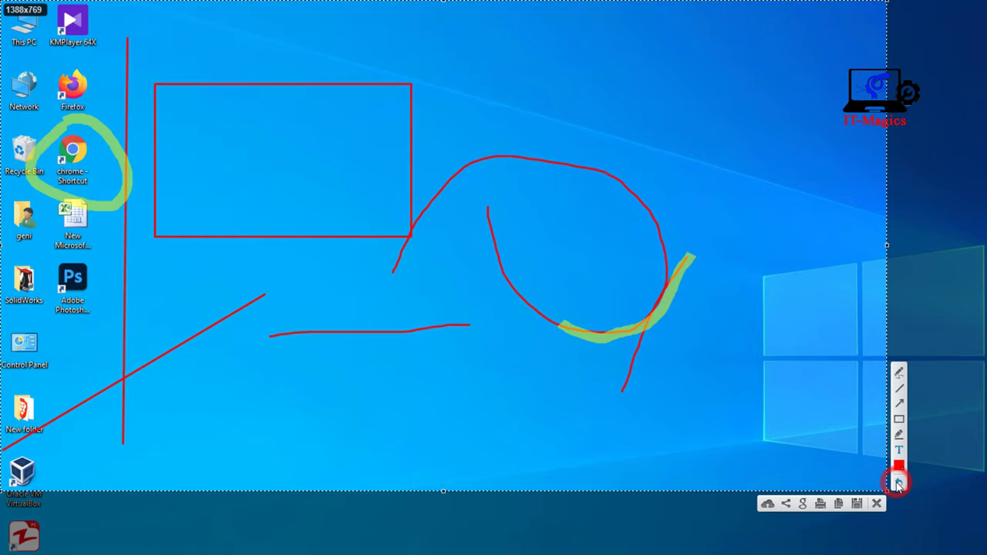
left_click(897, 483)
left_click(897, 483)
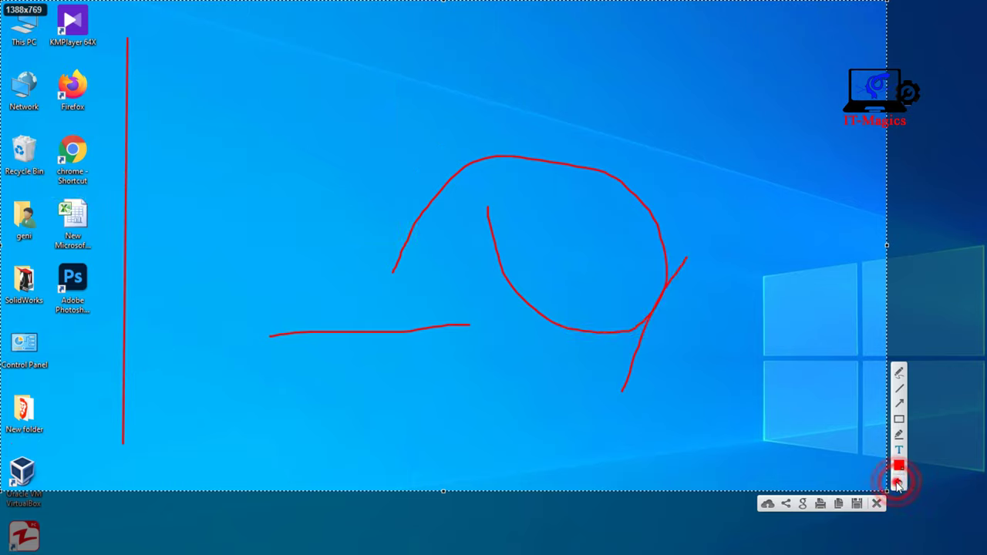
left_click(898, 483)
left_click(898, 483)
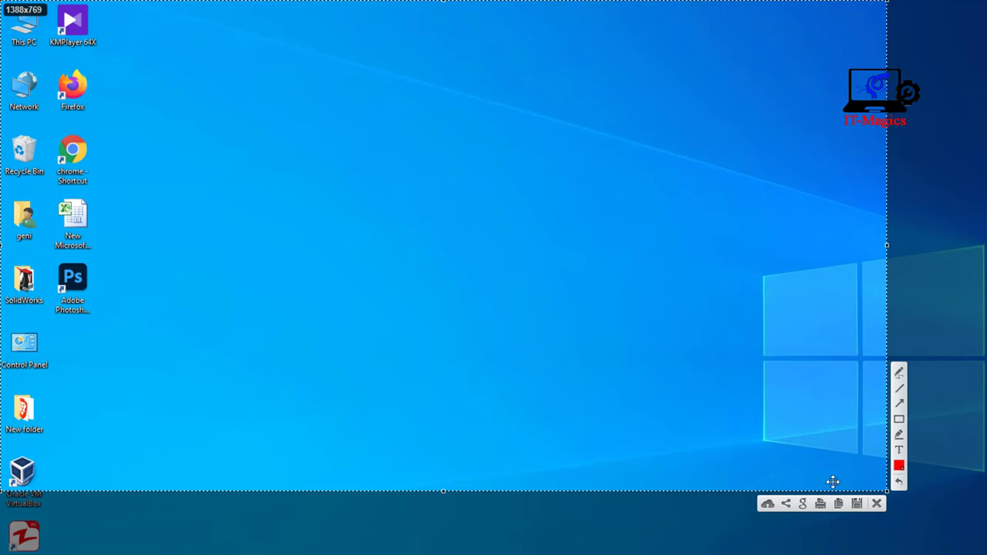
left_click(899, 419)
- Box the Recycle Bin, Chrome, geni and Excel icons in red and save as PNG
left_click_drag(2, 104, 227, 250)
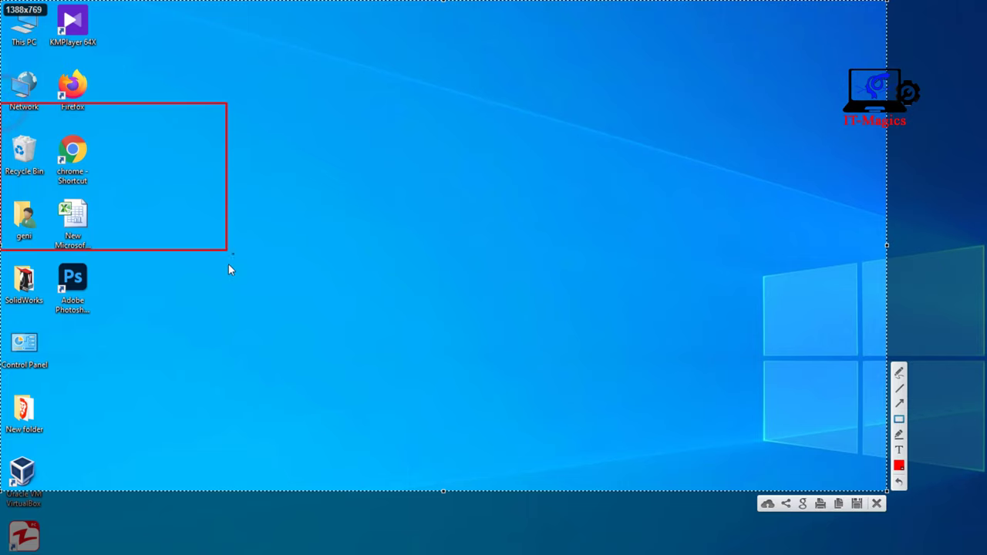
left_click(855, 505)
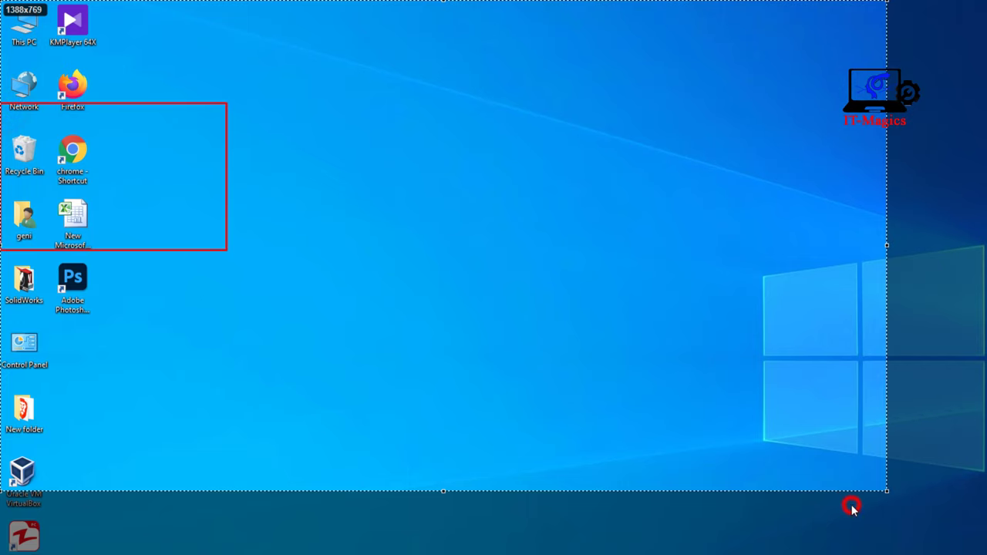
left_click(330, 241)
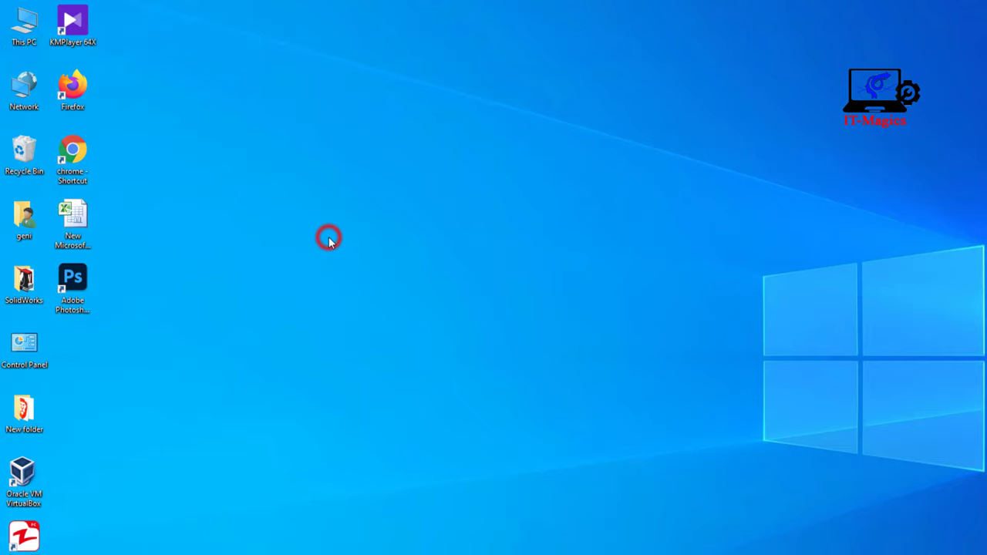
double_click(17, 25)
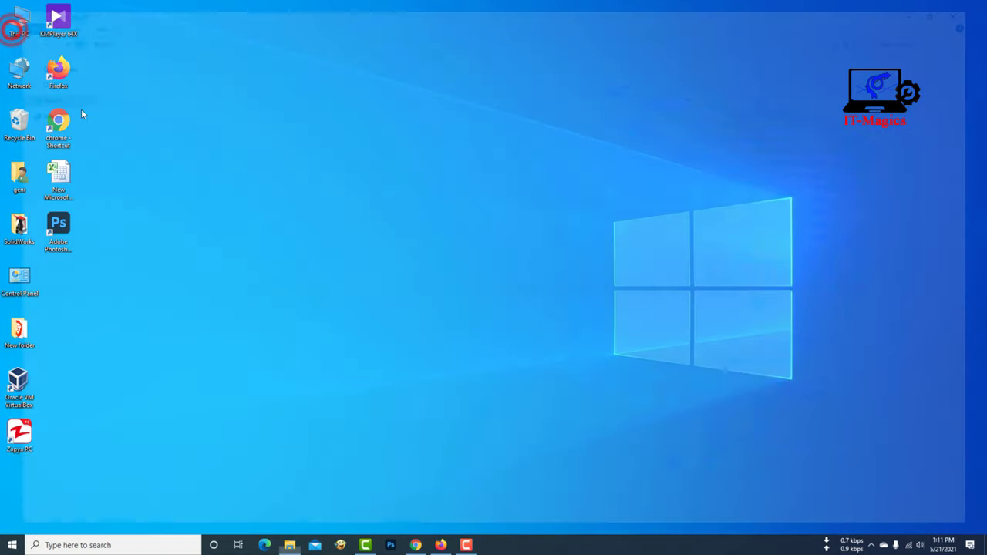
left_click(46, 158)
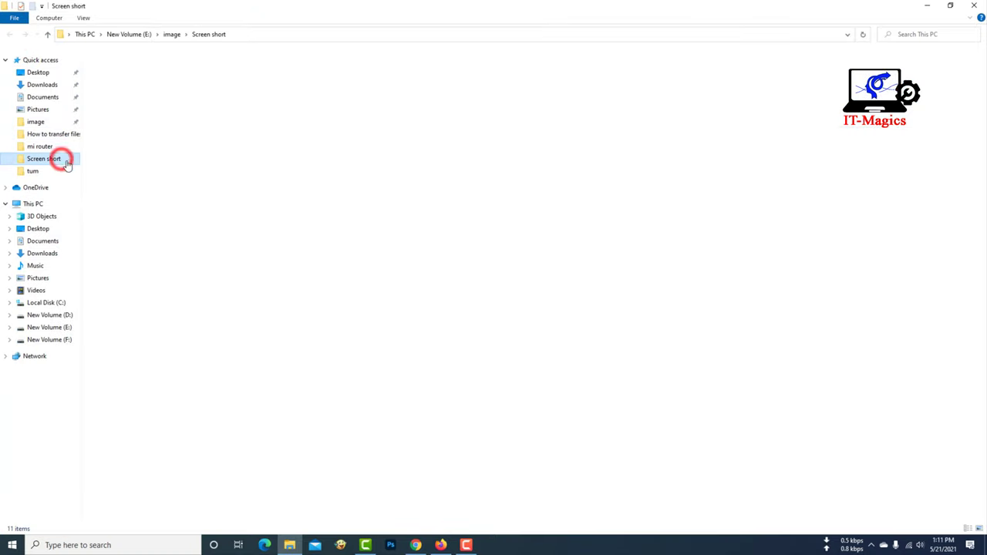
double_click(398, 221)
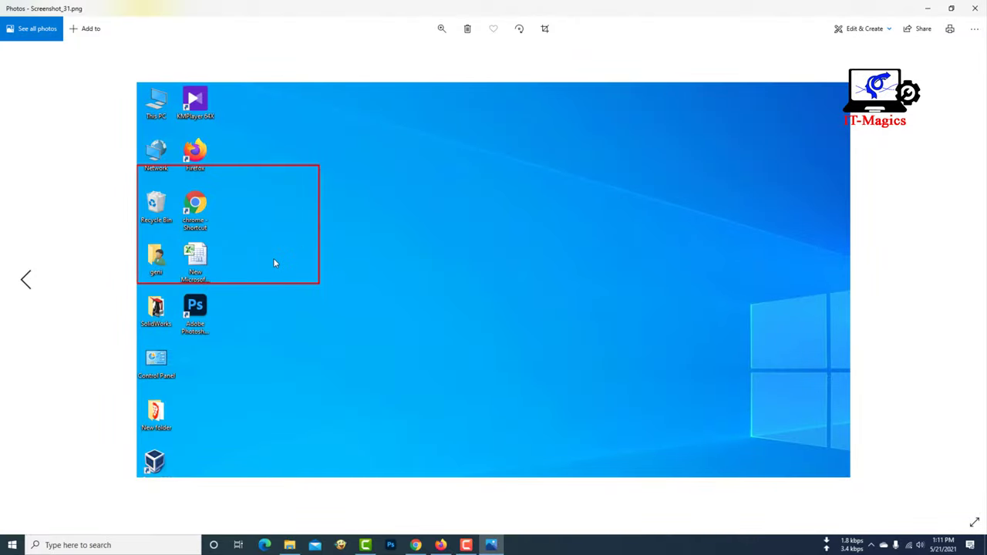
key("Left")
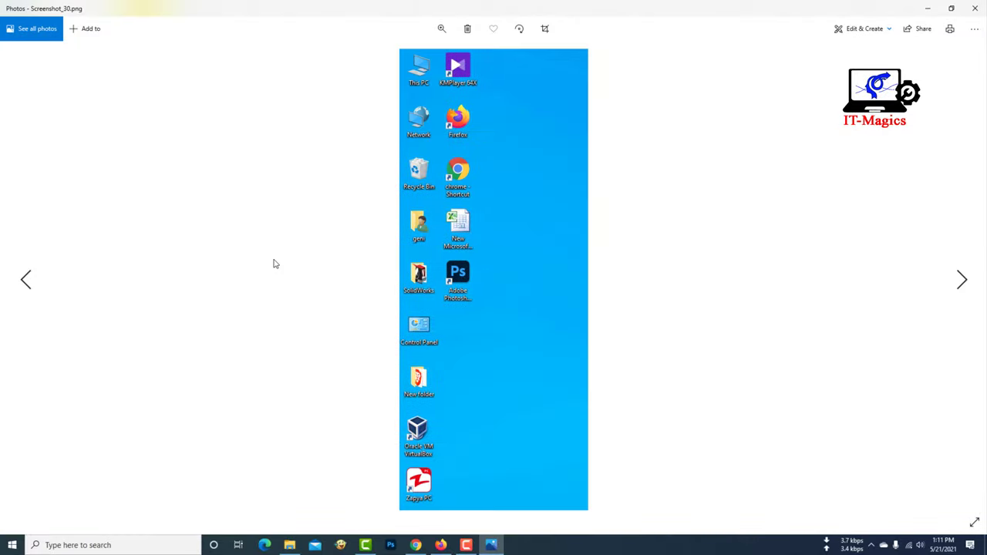
left_click(975, 8)
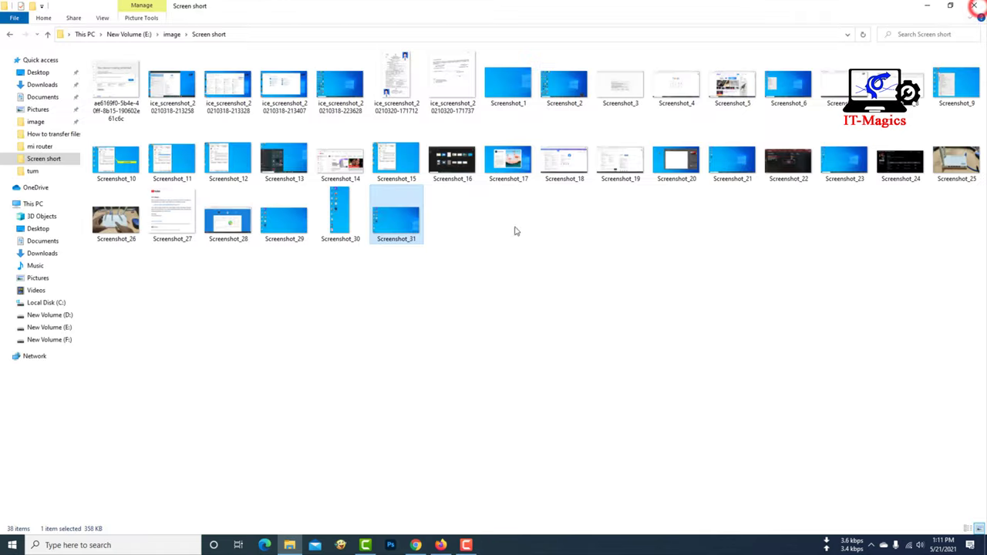
left_click(932, 6)
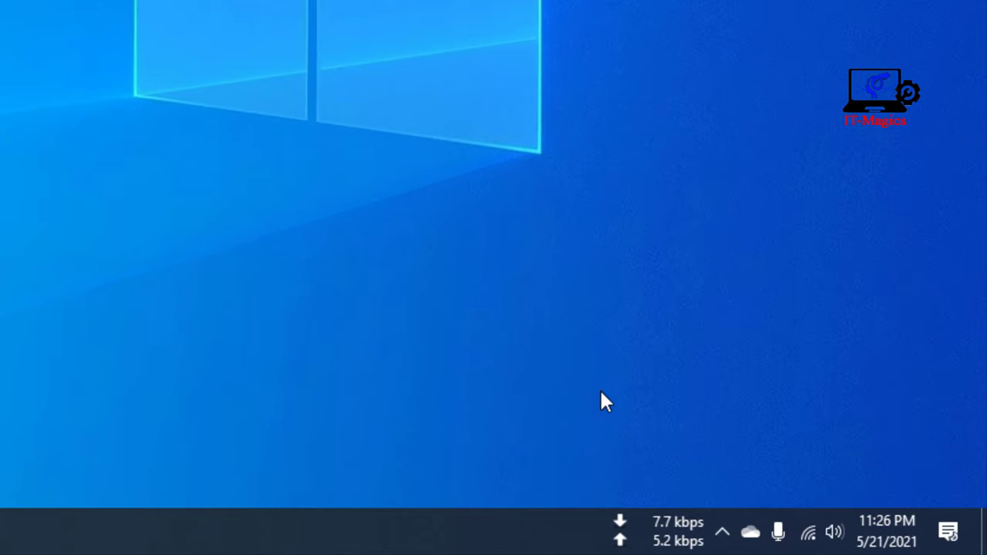
- Start a Lightshot capture from the tray covering the entire 1919x1079 screen
left_click(722, 532)
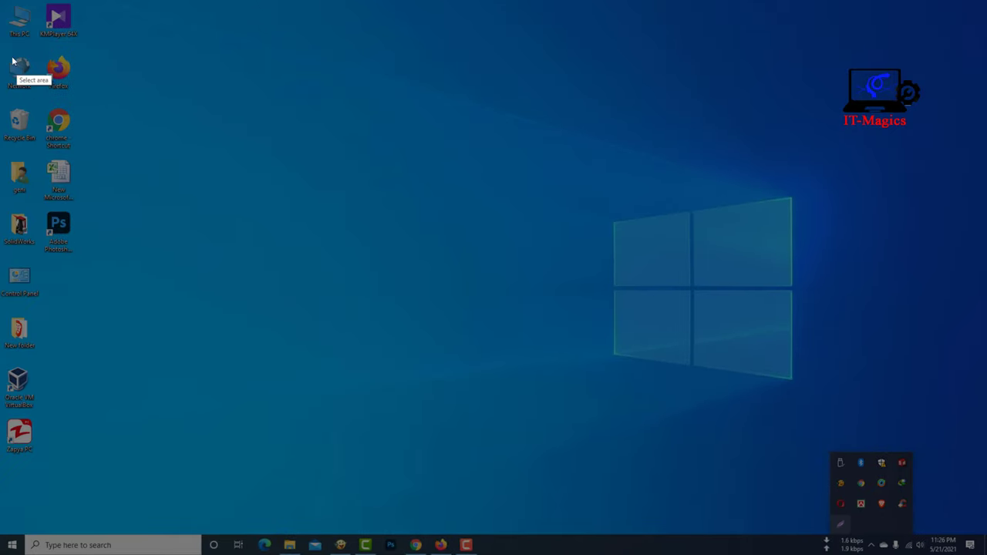
left_click_drag(1, 1, 986, 554)
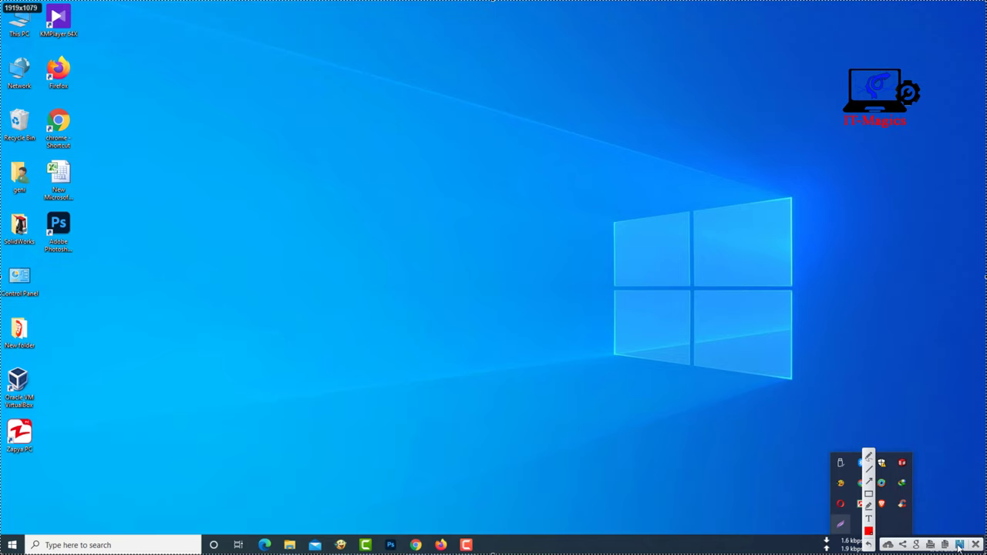
- Replace the suggested file name with a1 and save the full-screen capture as PNG
left_click(957, 545)
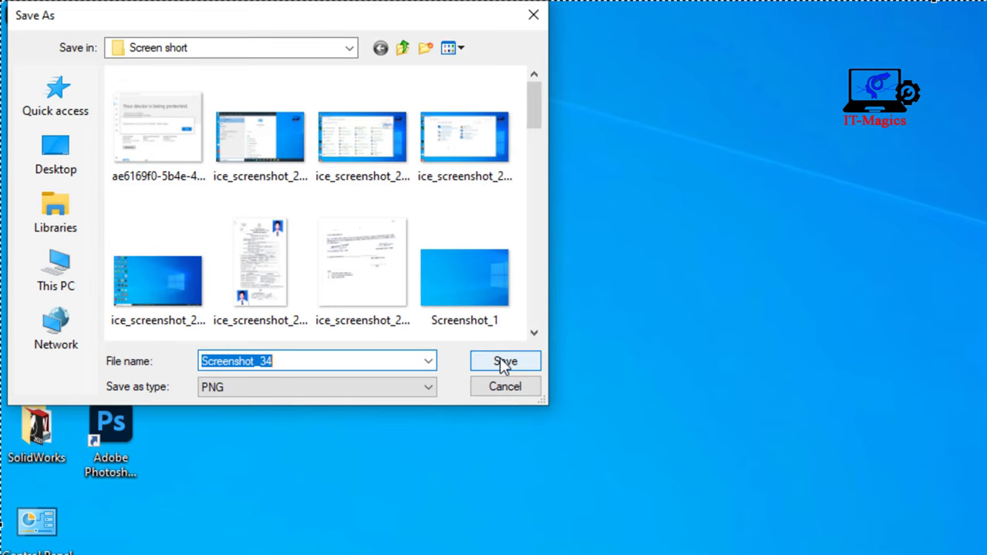
left_click(343, 358)
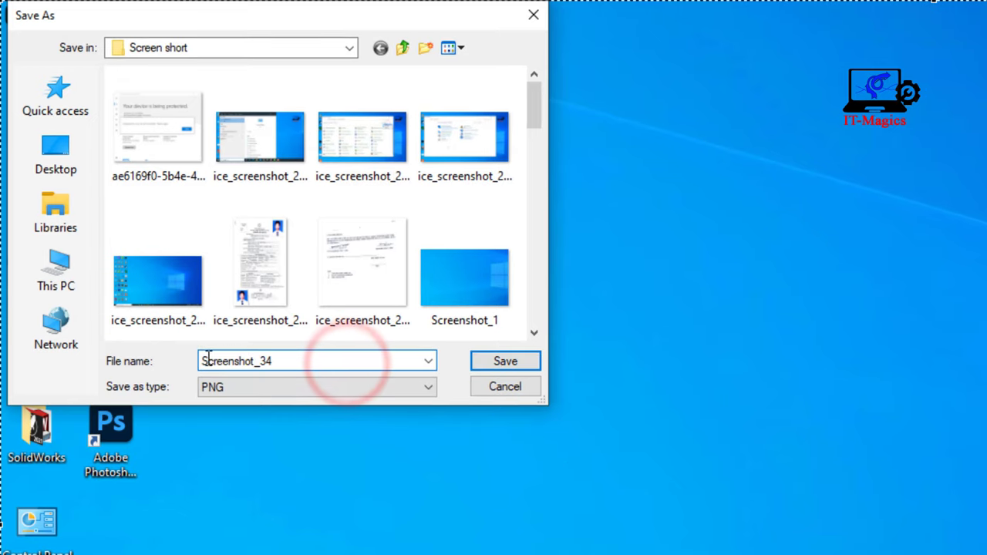
key("BackSpace")
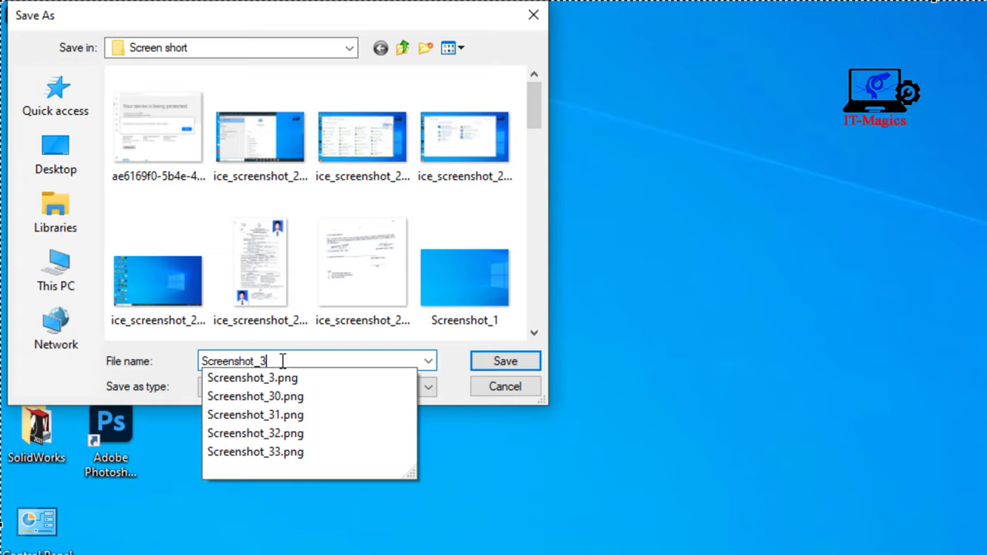
key("BackSpace")
key("BackSpace")
key("BackSpace")
key("BackSpace")
key("BackSpace")
key("BackSpace")
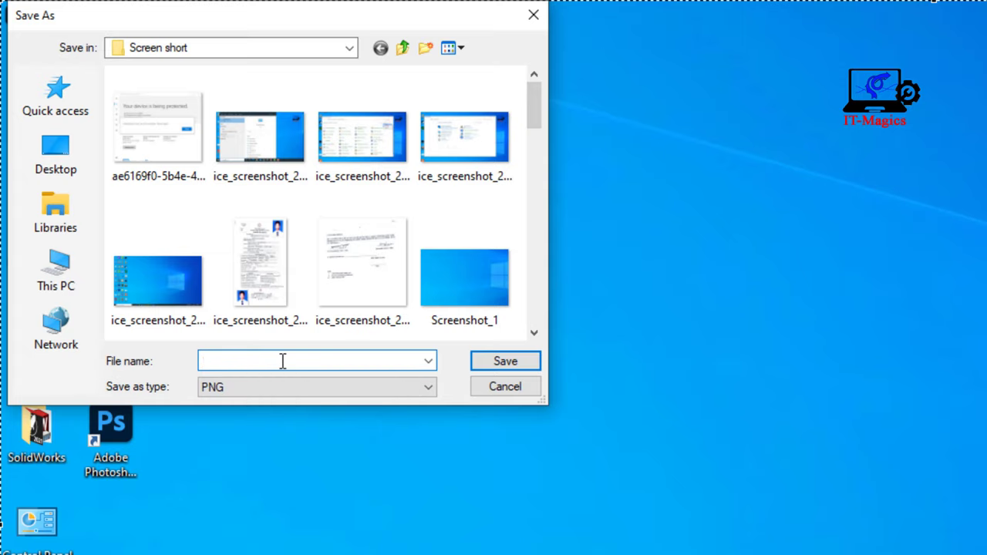
type("a1")
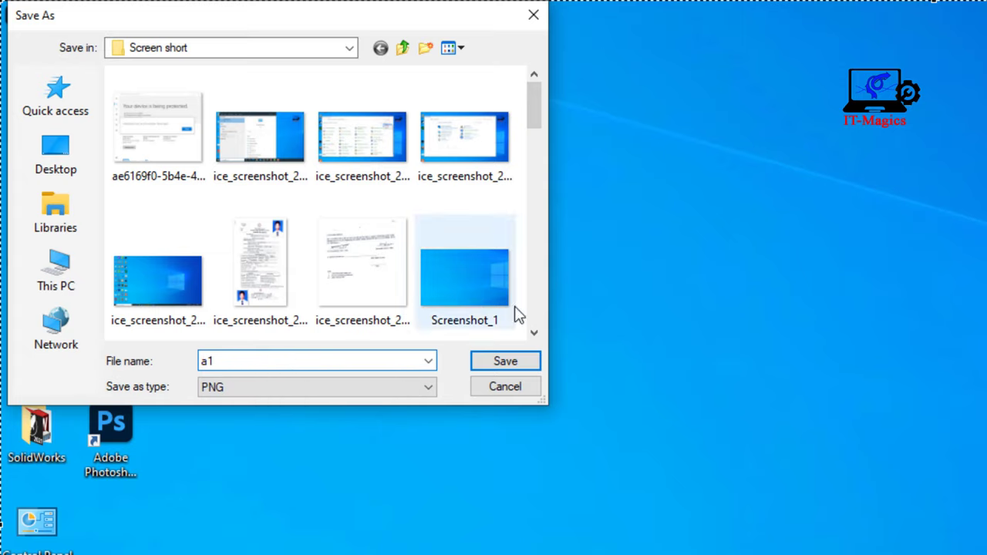
left_click(505, 366)
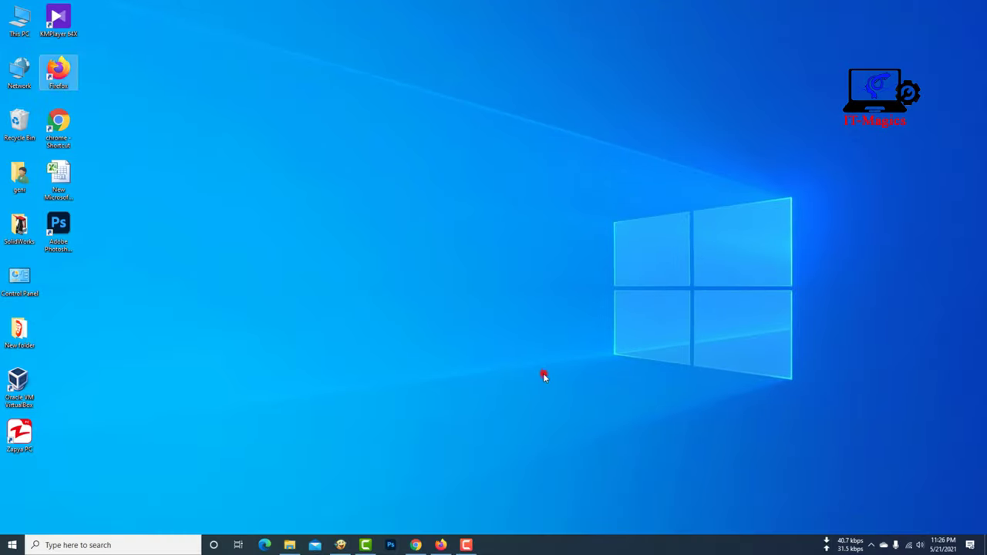
left_click(543, 376)
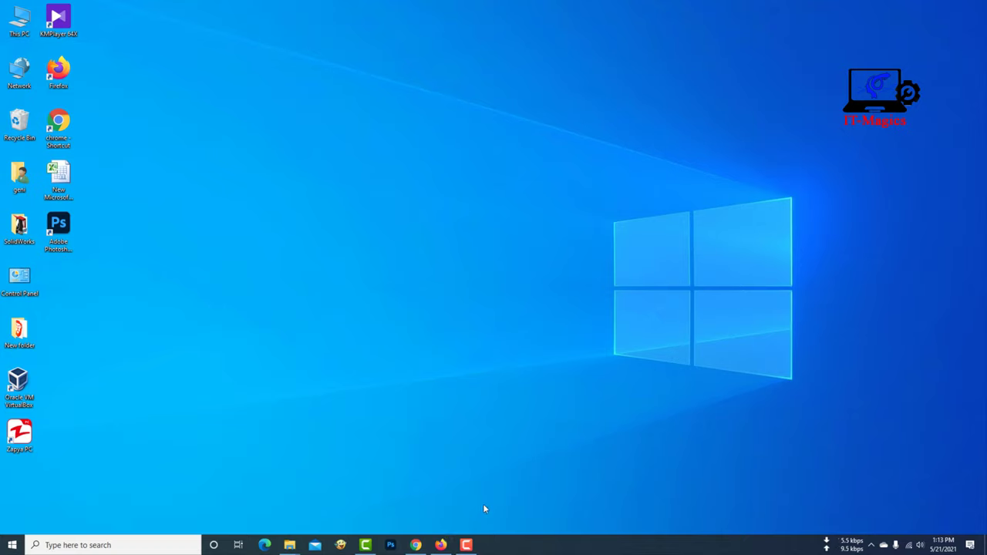
- Download the Lightshot Windows installer from the official site and show it in Downloads
left_click(415, 546)
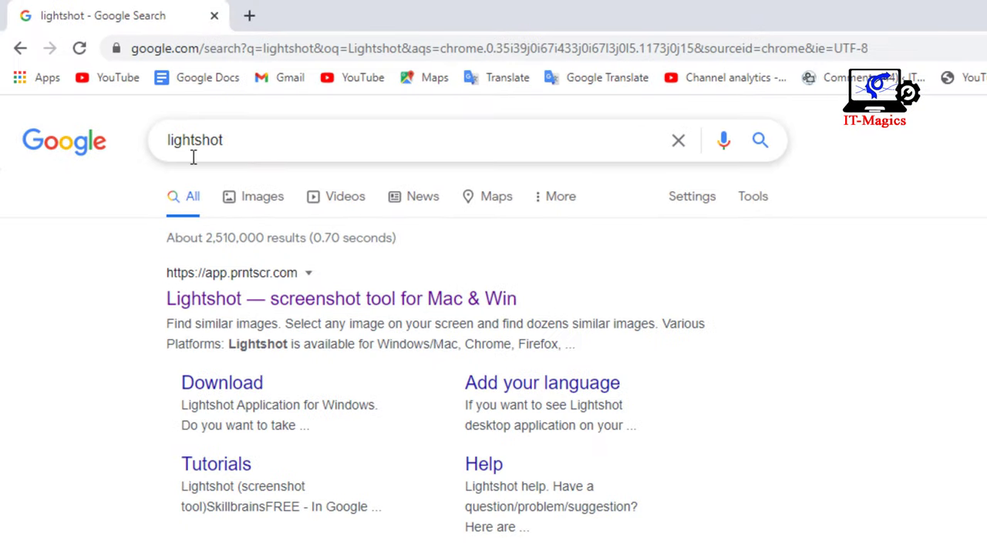
left_click(400, 306)
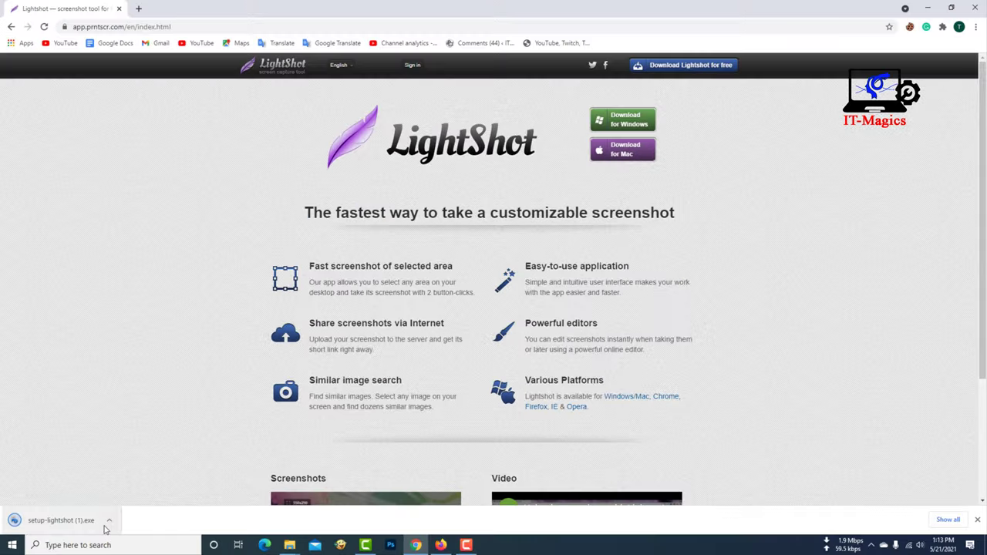
left_click(109, 520)
left_click(151, 484)
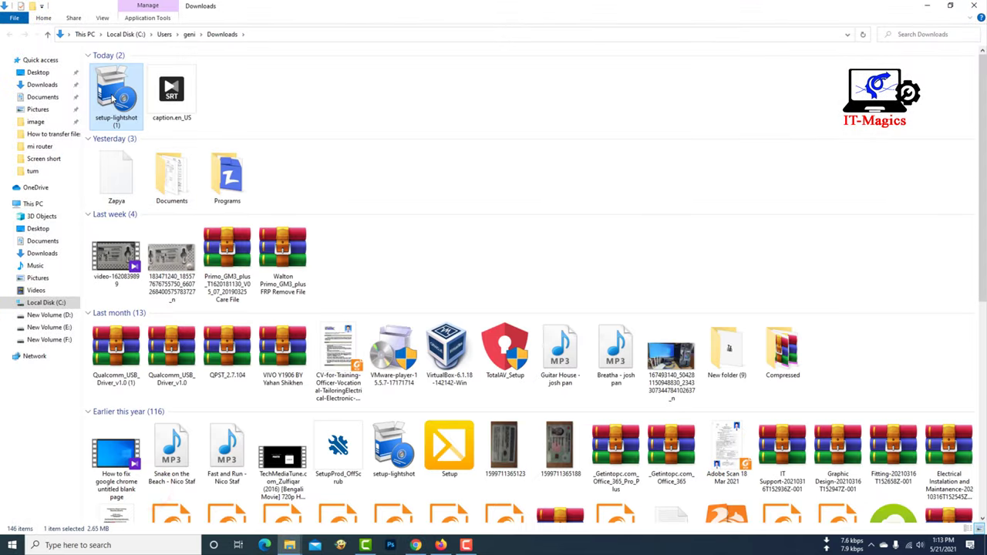
- Run setup-lightshot (1).exe, choose English, and accept the licence to install Lightshot
double_click(115, 92)
left_click(526, 284)
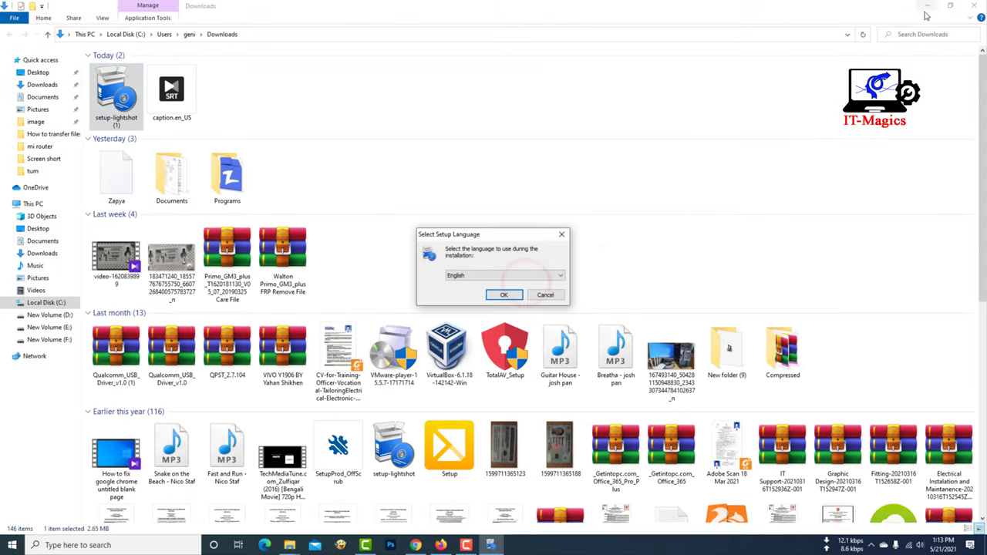
left_click(927, 8)
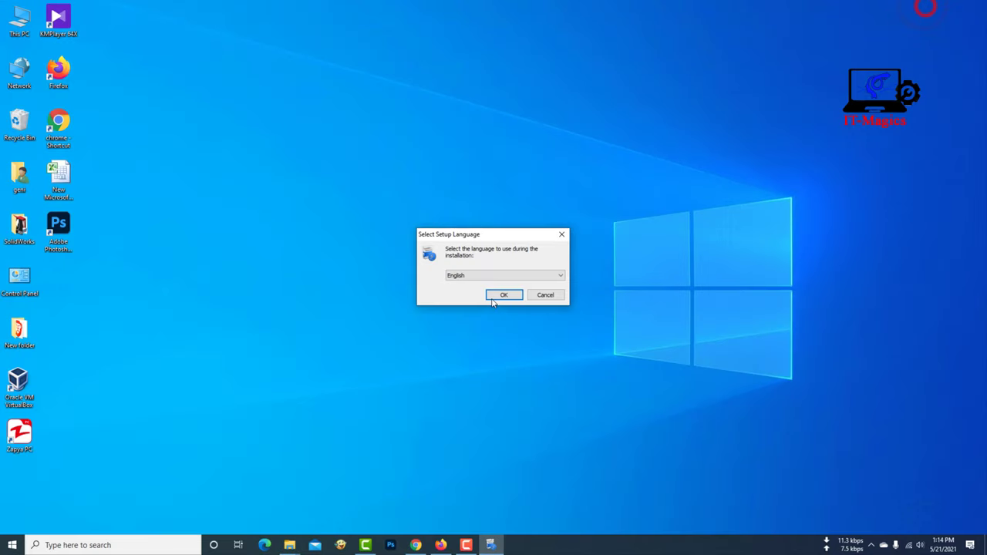
left_click(494, 295)
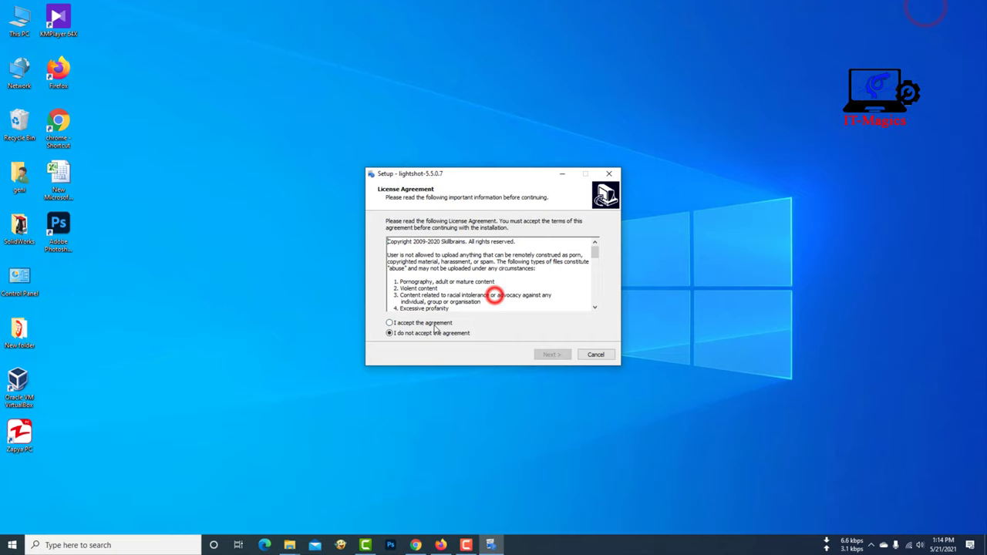
left_click(548, 355)
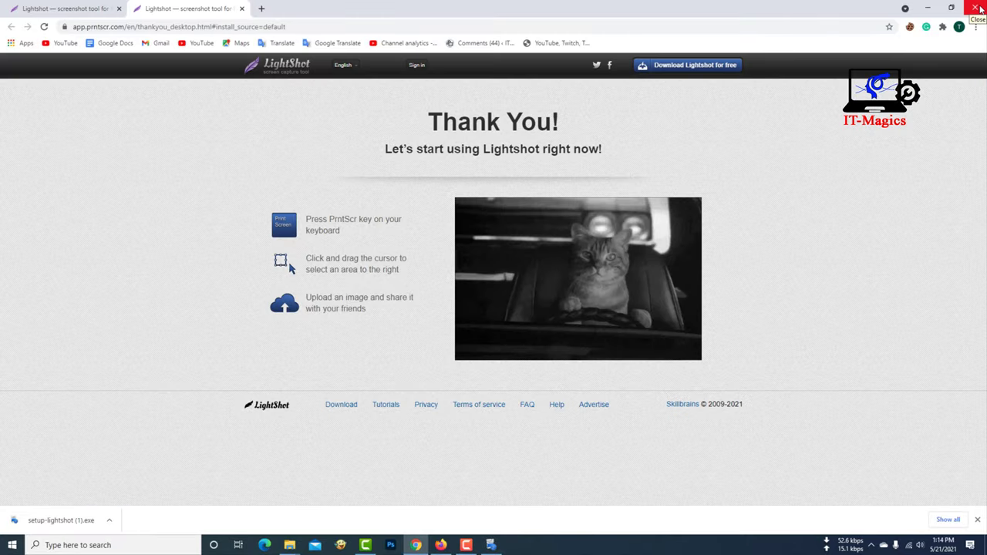
- Close Chrome, finish Lightshot setup, and capture a desktop region to save as Screenshot_33
left_click(980, 8)
left_click(562, 358)
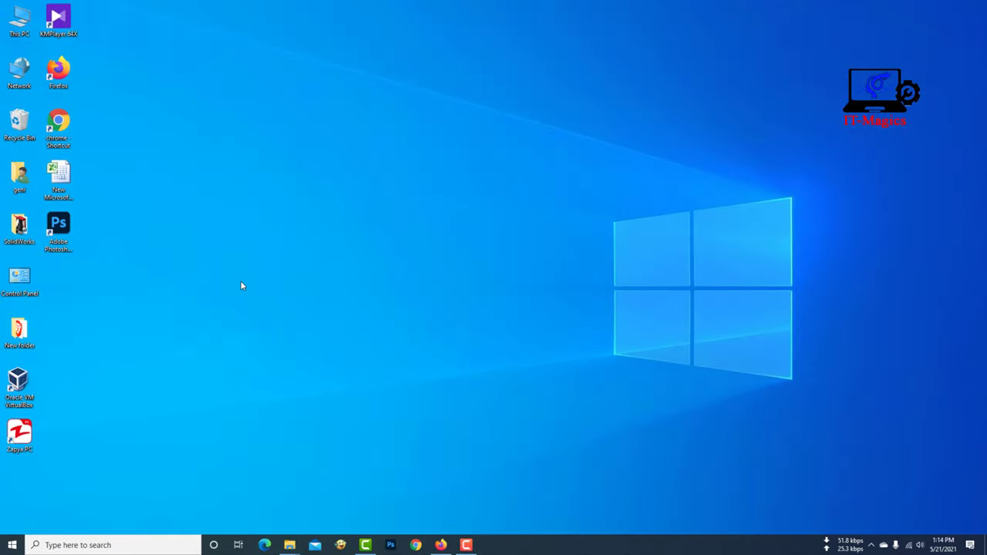
key("Print")
left_click_drag(194, 111, 504, 298)
left_click(480, 306)
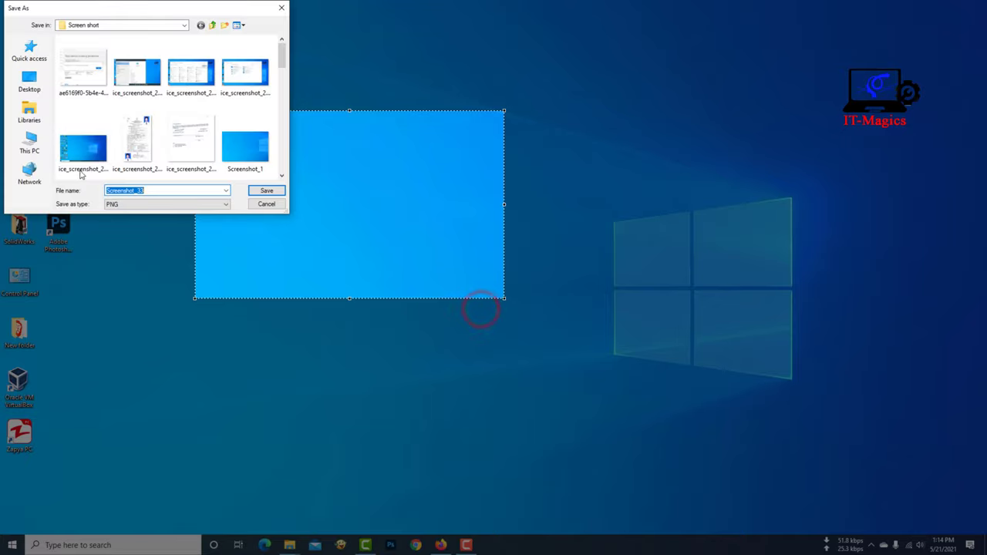